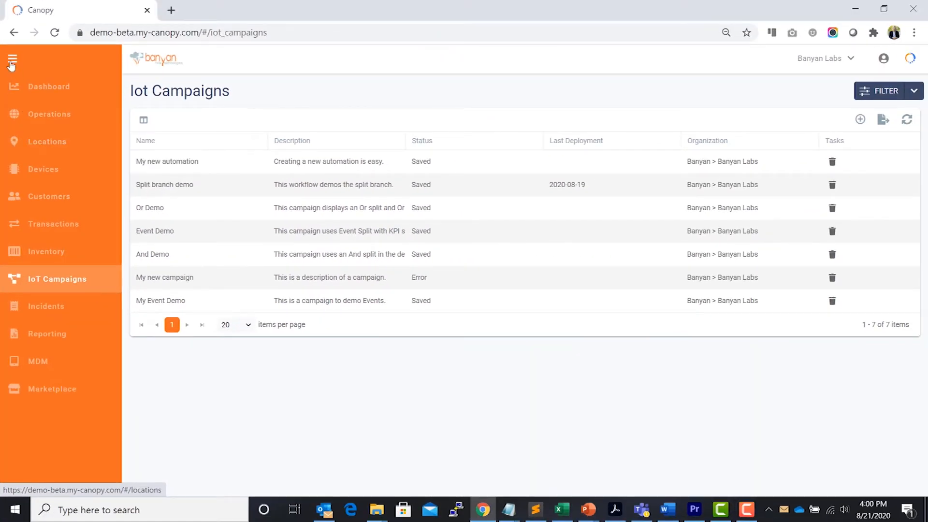
- Open the "My new automation" campaign from the IoT Campaigns list
left_click(12, 62)
left_click(12, 61)
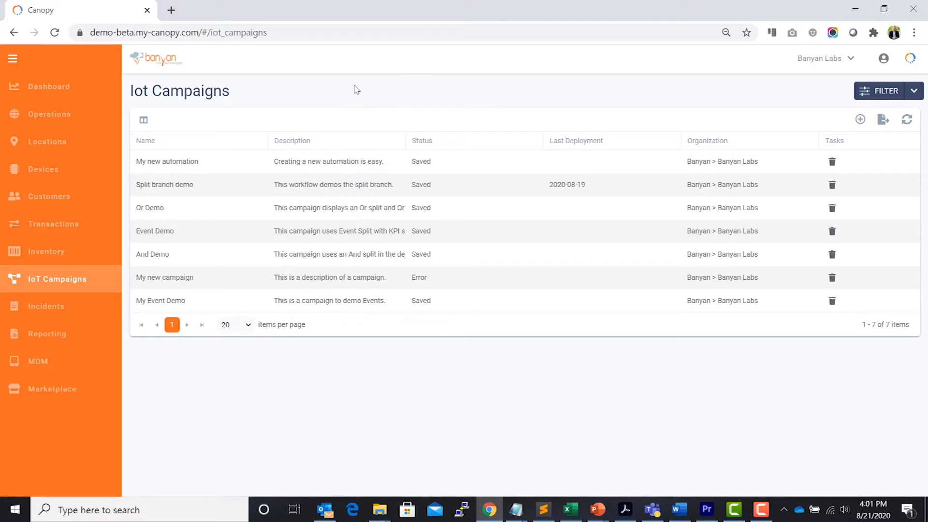
left_click(312, 162)
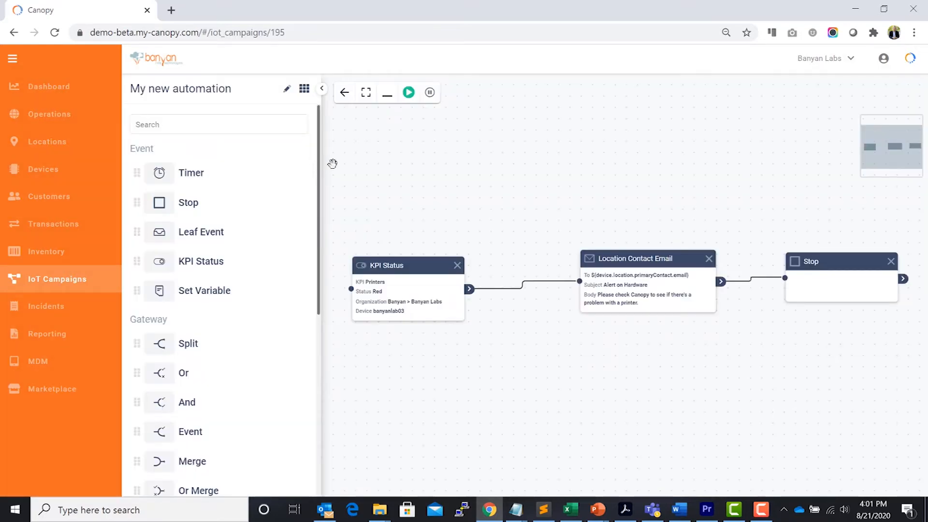
- Reposition the Location Contact Email and Stop blocks so they line up in a row with the KPI Status block
left_click(386, 303)
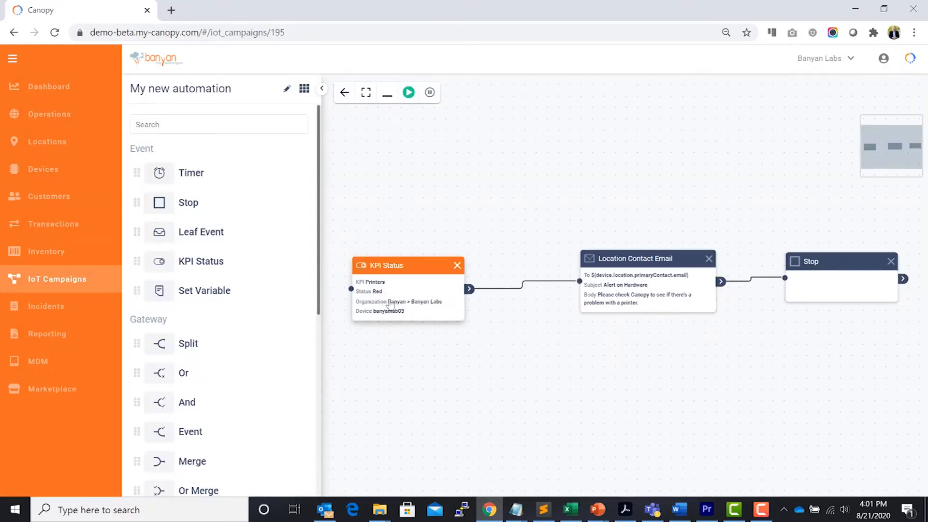
left_click(641, 265)
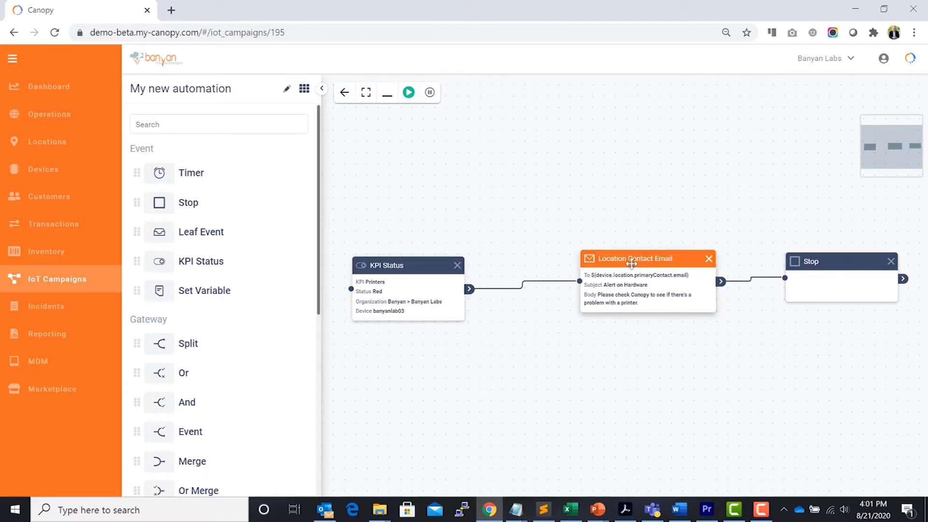
left_click_drag(634, 256, 603, 260)
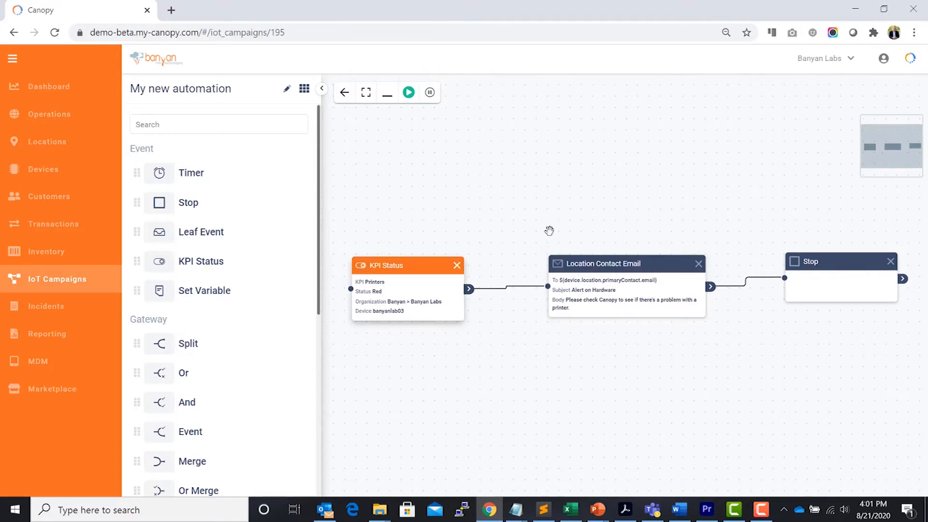
left_click_drag(822, 261, 816, 265)
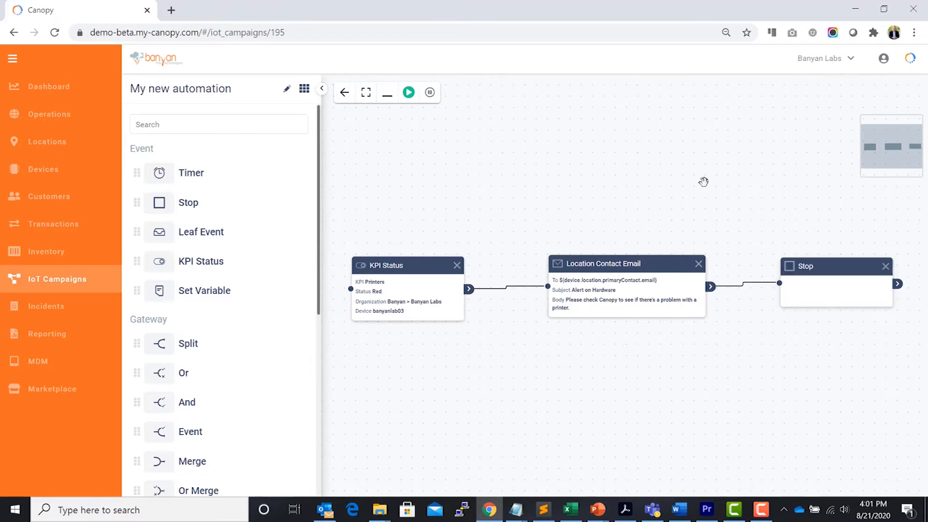
- Clear the Device selection in the KPI Status block's settings, leaving it blank, and save the block
left_click(404, 297)
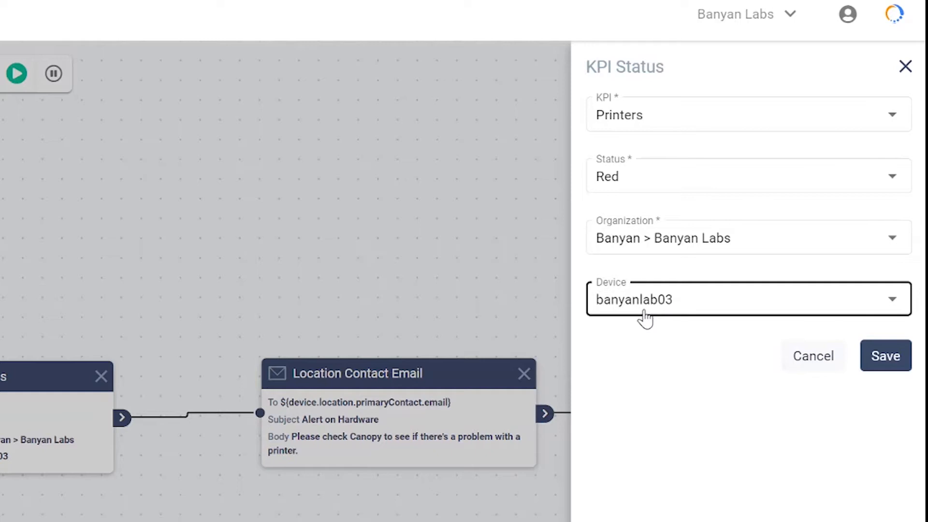
left_click(660, 321)
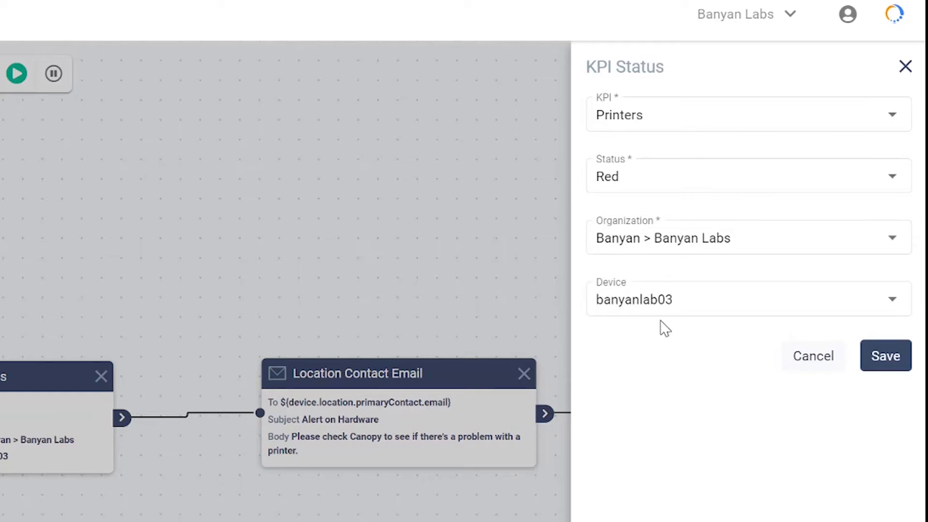
left_click(709, 314)
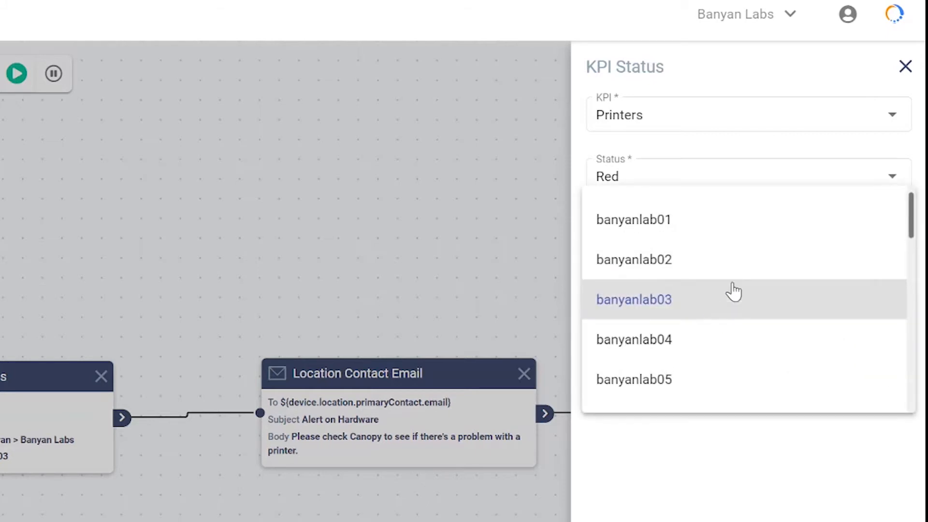
left_click(726, 193)
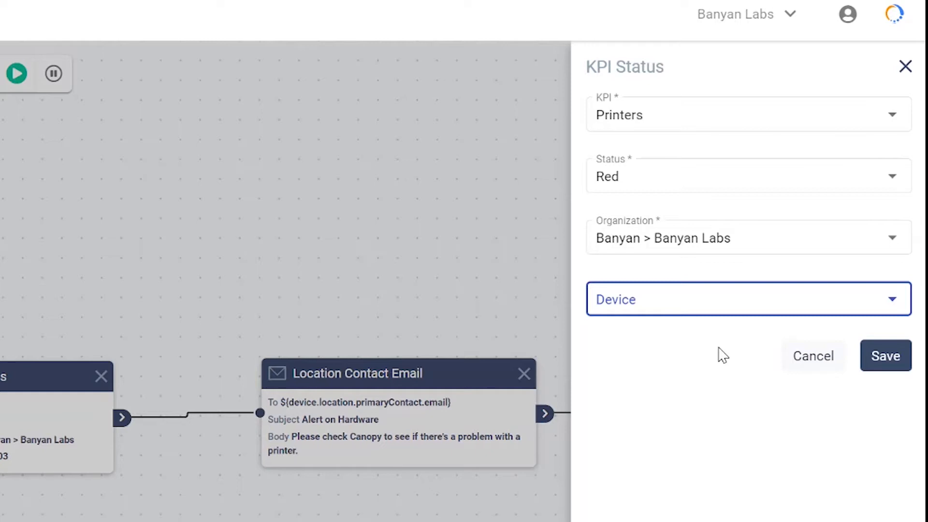
left_click(885, 357)
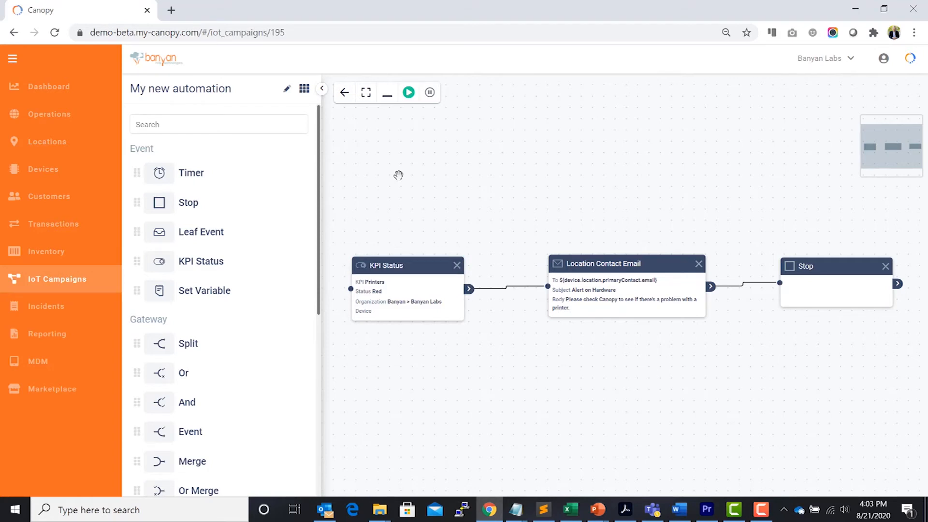
- Add a Load Location block to the canvas, below and between the KPI Status and Location Contact Email blocks
scroll(318, 156, "down", 1)
left_click_drag(318, 244, 315, 387)
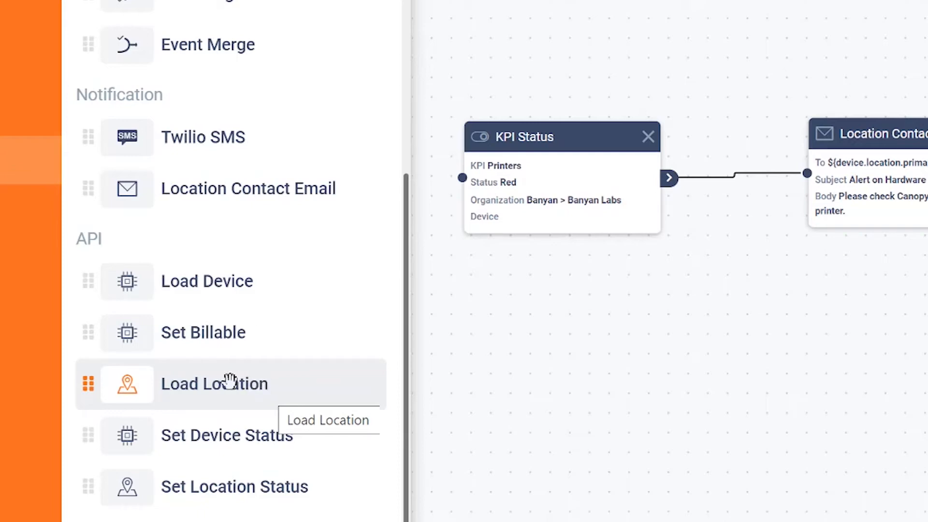
left_click_drag(227, 384, 711, 368)
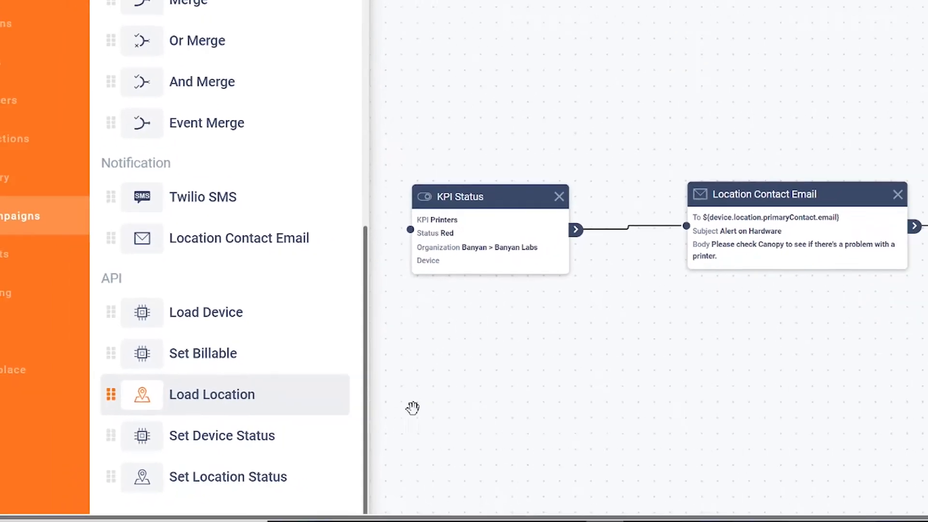
left_click_drag(568, 389, 614, 369)
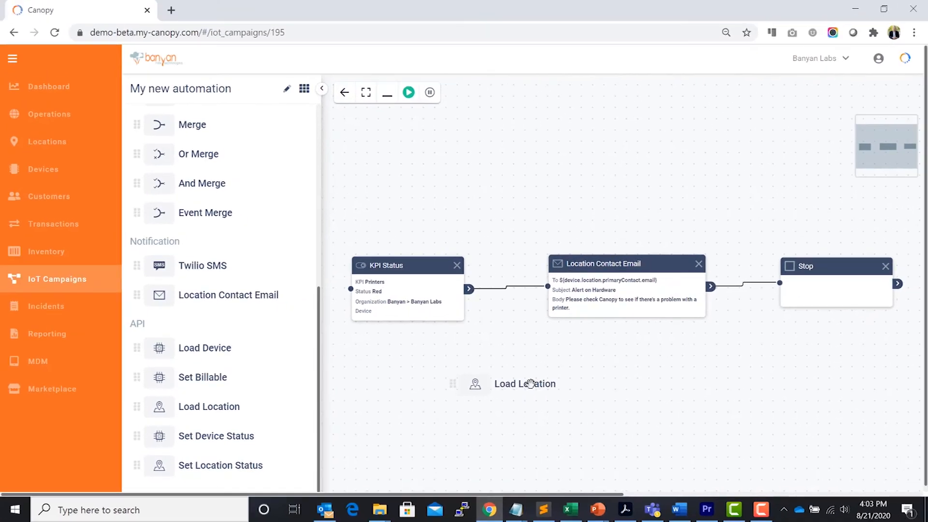
left_click_drag(530, 383, 513, 378)
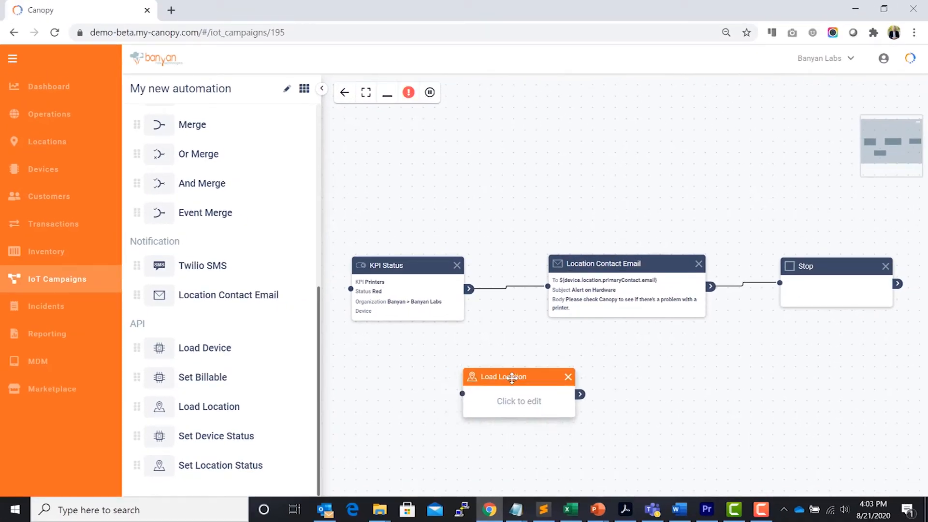
- Reroute the flow from KPI Status through the Load Location block into Location Contact Email
left_click_drag(548, 286, 462, 394)
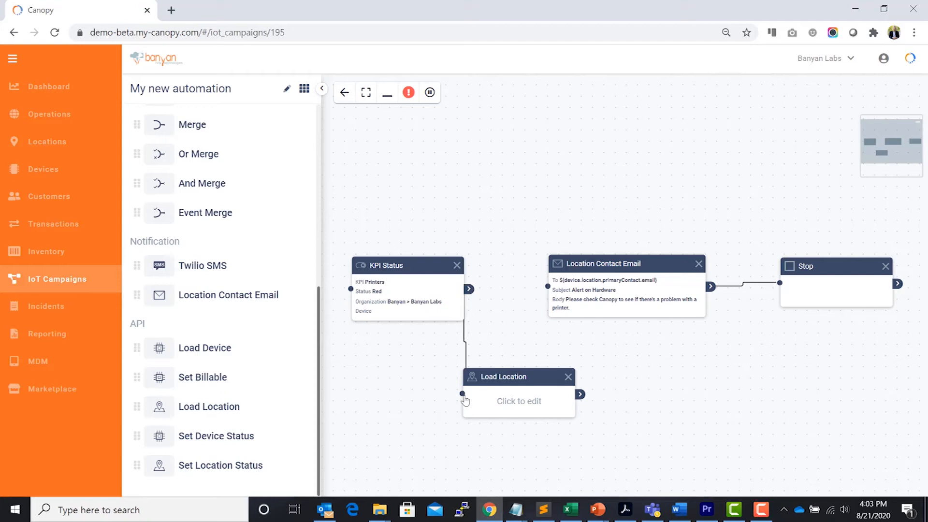
left_click(501, 403)
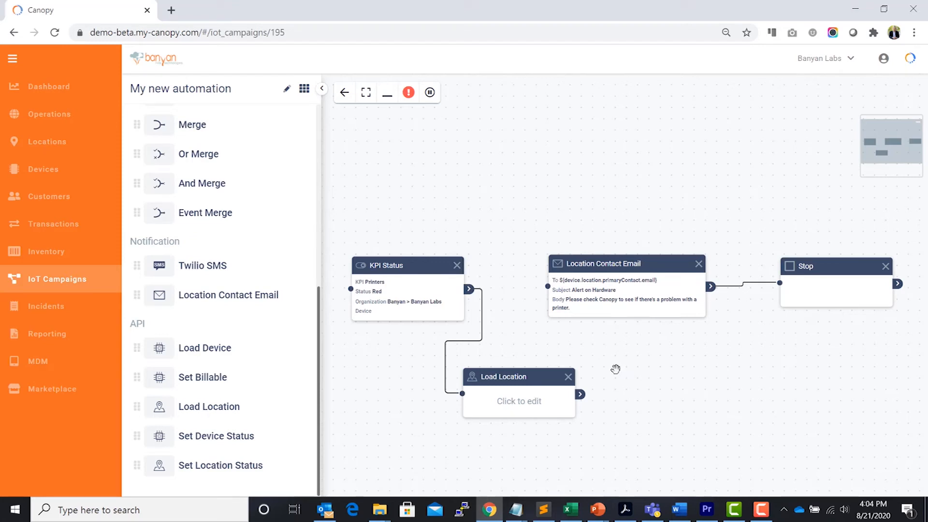
left_click_drag(583, 394, 547, 286)
- Append "Printer is located in $(location.address.city)" to the body of the Location Contact Email block and save it
left_click(618, 309)
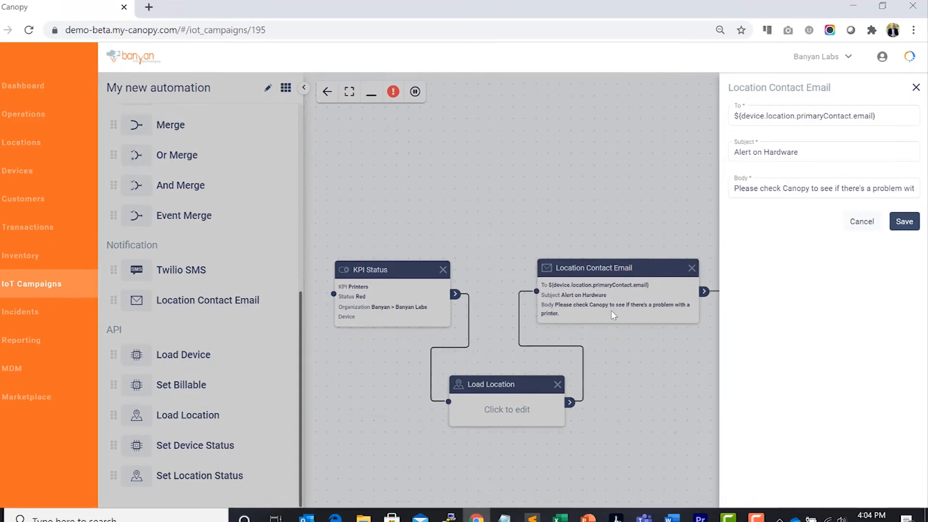
left_click(901, 190)
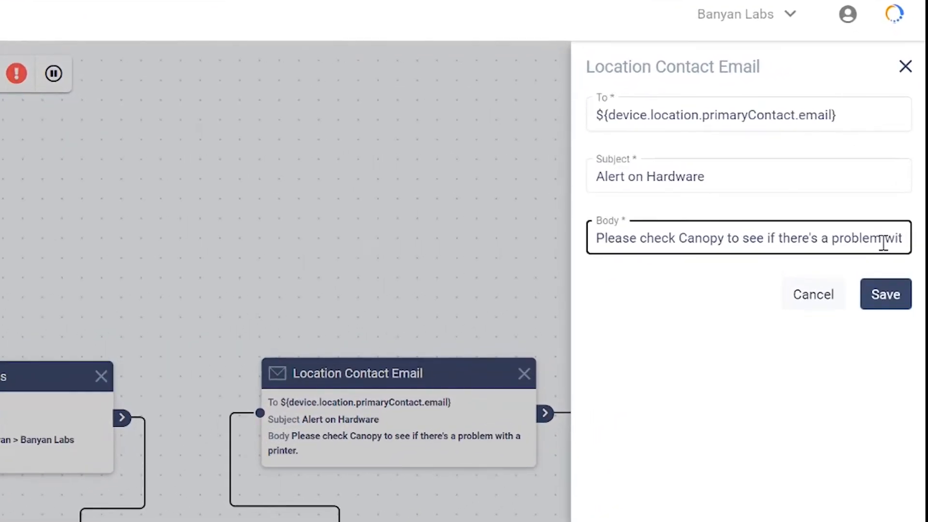
left_click(883, 240)
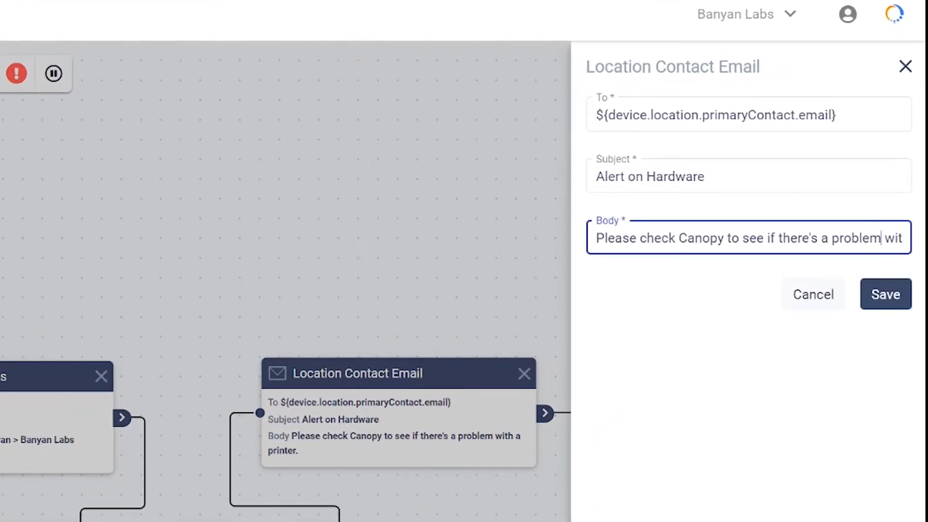
key("Right")
key("Right")
key("Right")
key("Right")
key("Right")
key("Right")
key("Right")
key("Right")
key("Right")
key("Right")
key("Right")
key("Right")
key("Right")
key("Right")
key("Right")
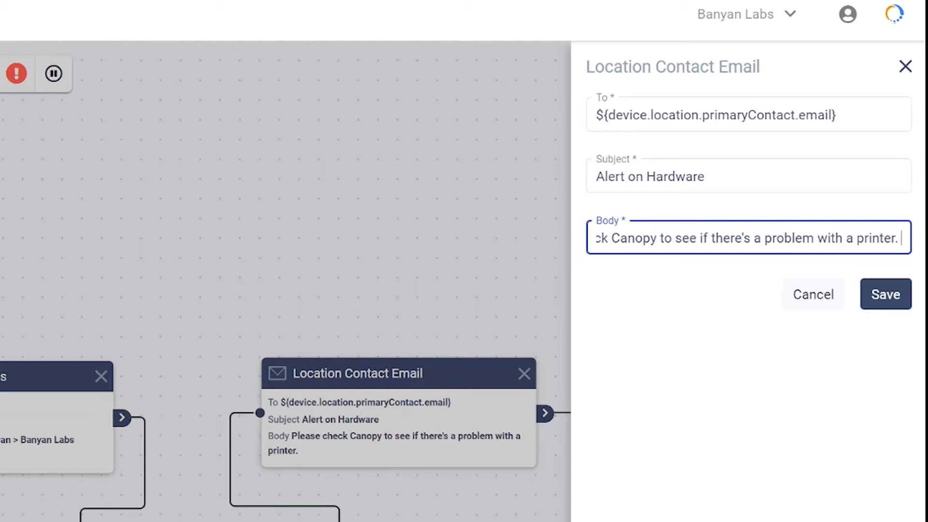
type("Print")
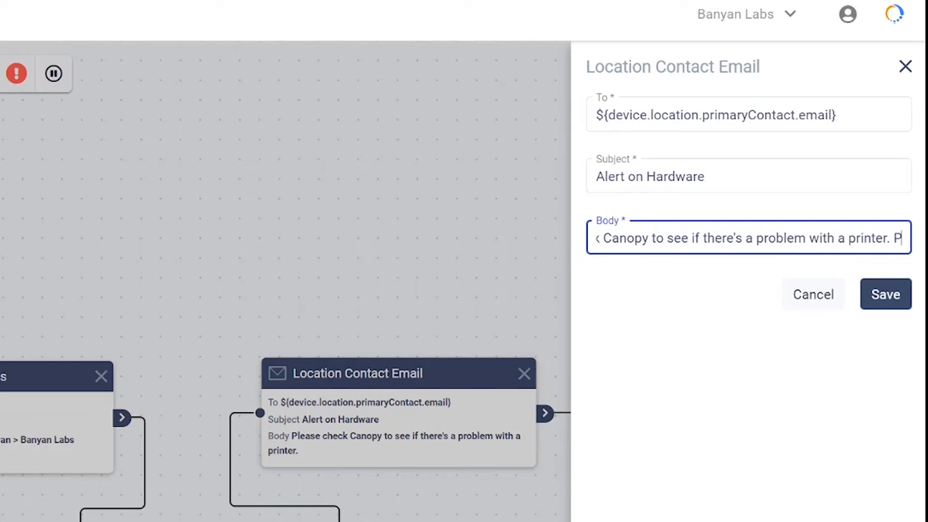
type("er")
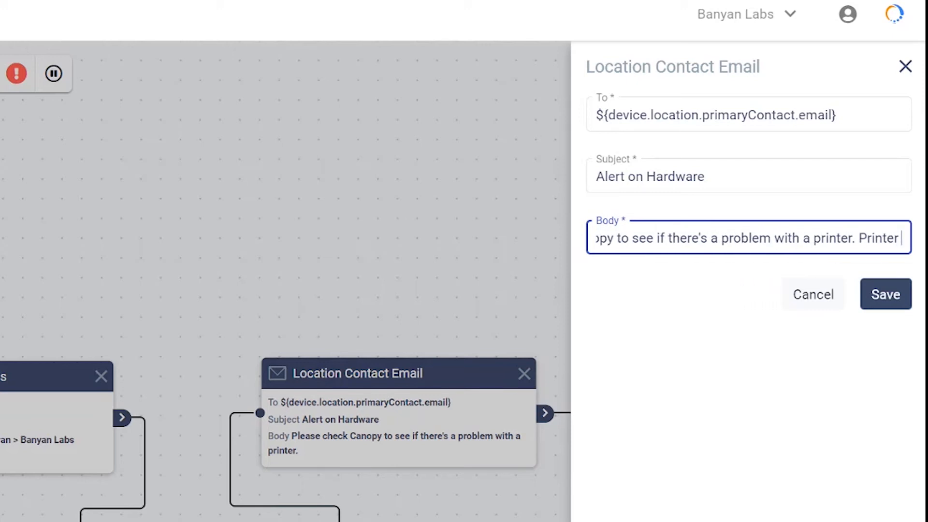
type(" is locaa")
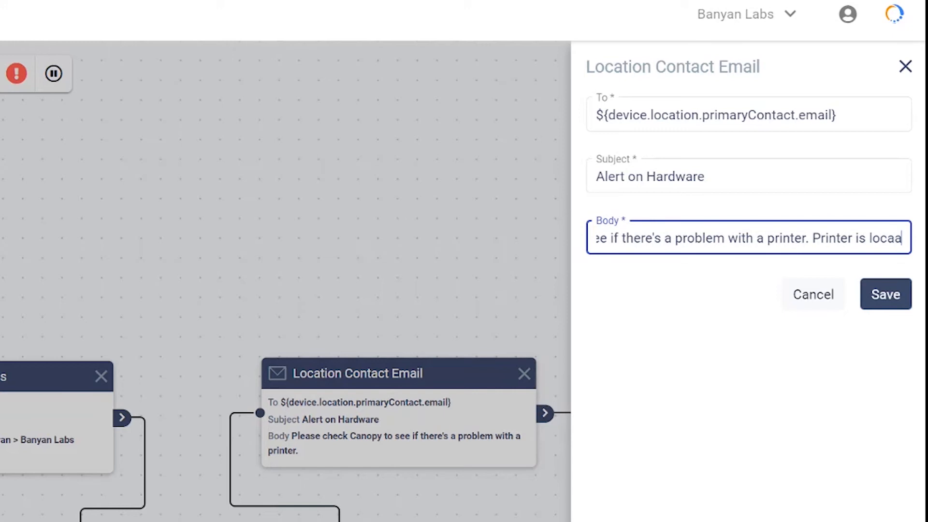
key("BackSpace")
type("ted in")
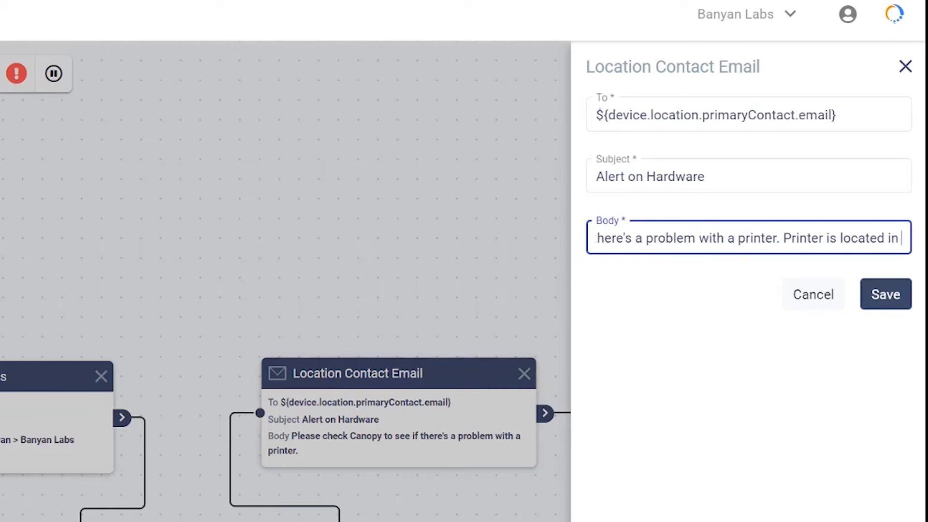
type(" $")
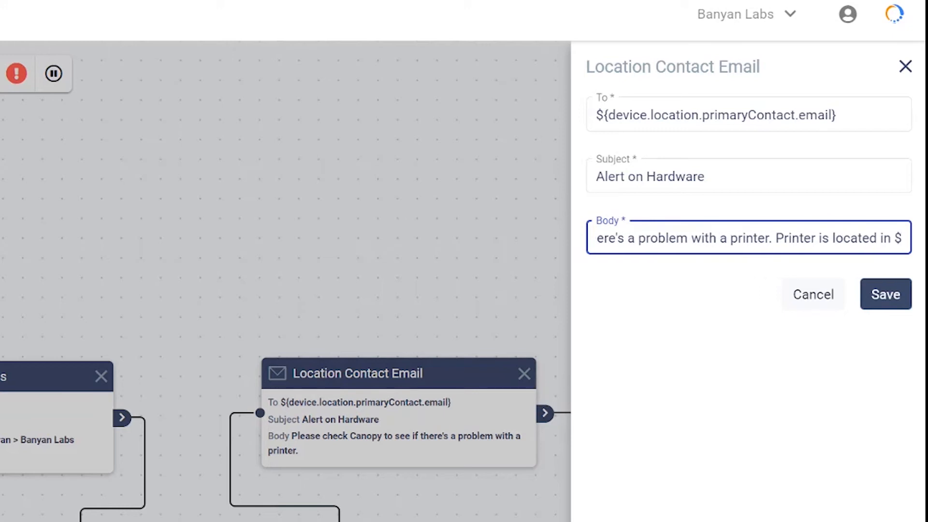
type("{")
type("location")
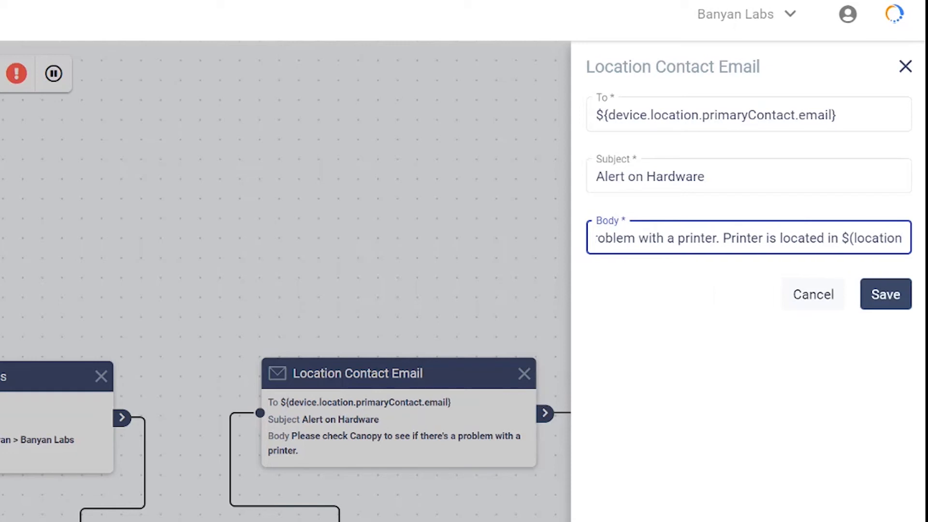
type(".address.city")
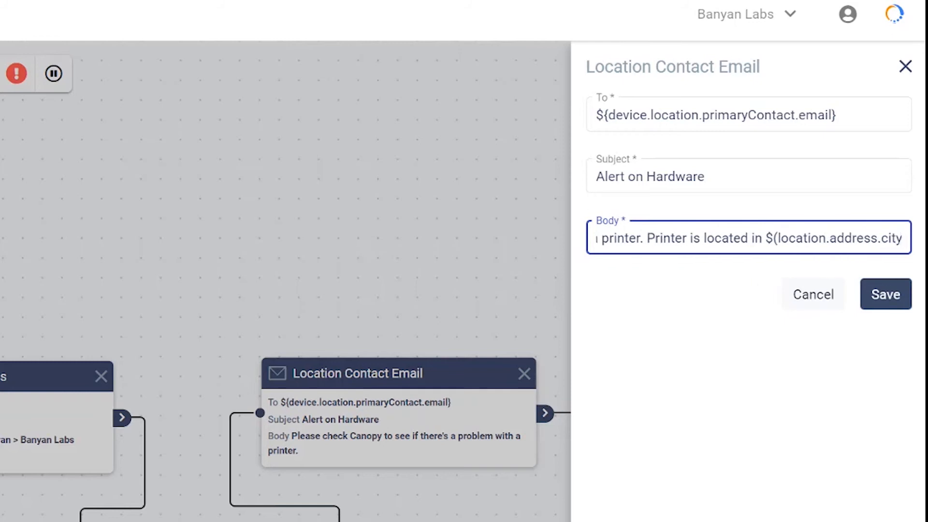
type("}")
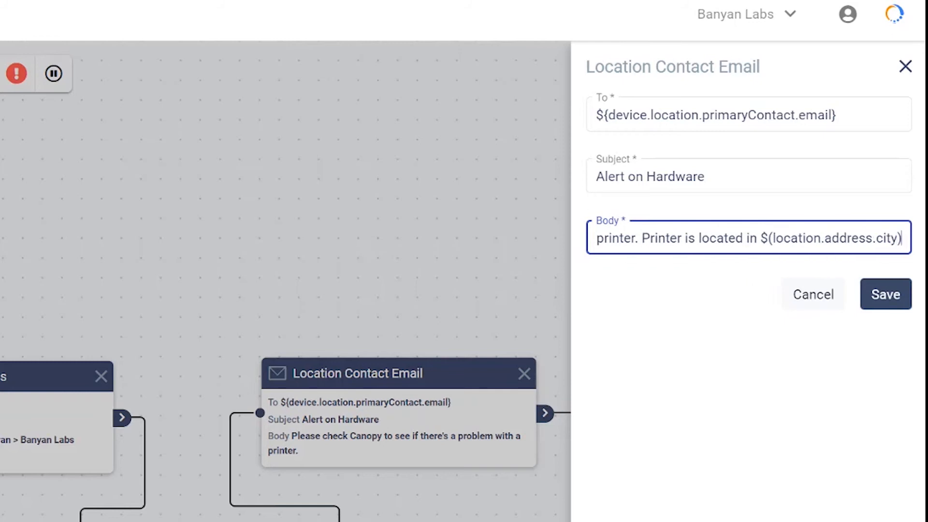
left_click(888, 300)
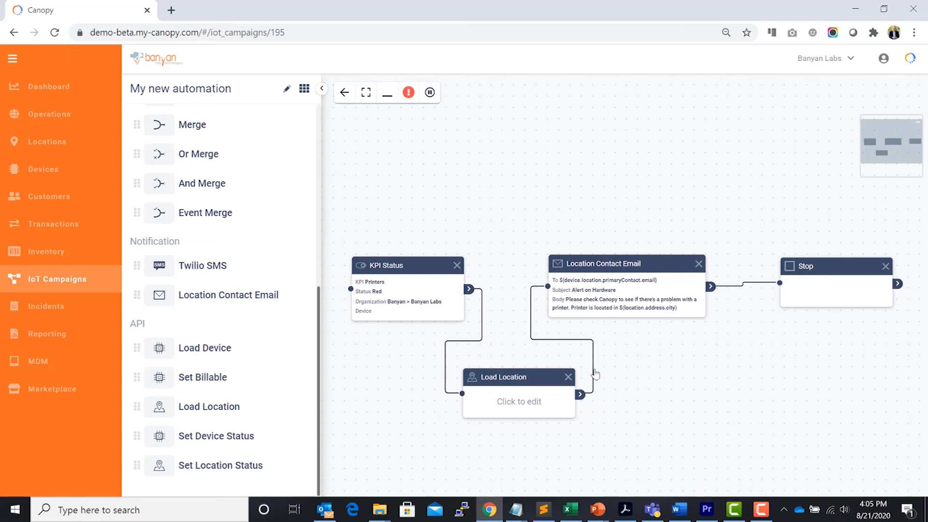
- Replace the Load Location block with a Load Device block, linked between KPI Status and Location Contact Email
left_click(569, 377)
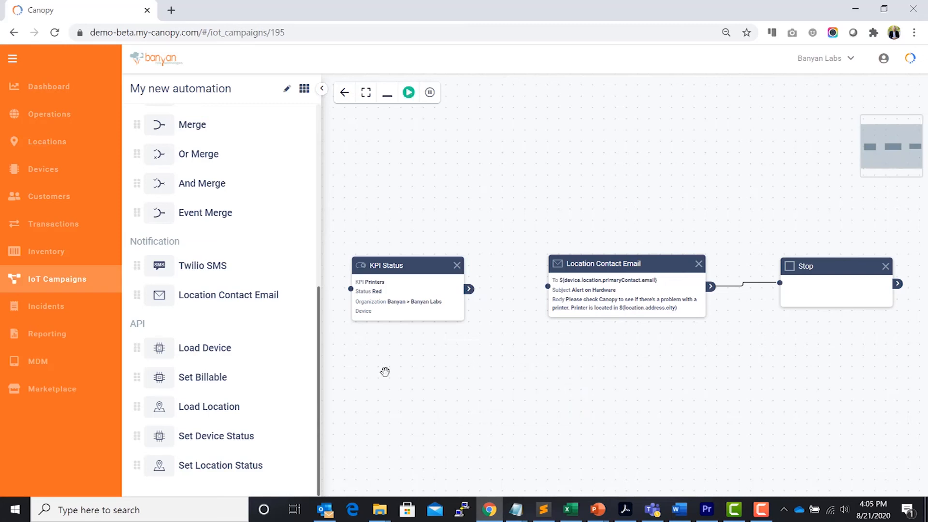
left_click_drag(217, 348, 541, 385)
left_click_drag(469, 290, 449, 399)
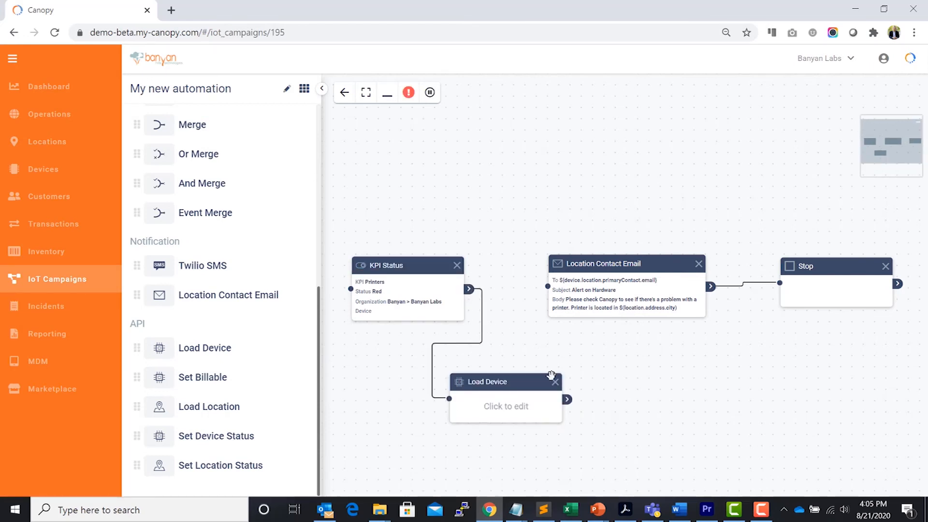
left_click_drag(567, 399, 548, 287)
- Replace the printer location sentence in the Location Contact Email body with "Printer IP address is $(device.stringAttributes?.stringAttribute1)" and save the block
left_click(580, 302)
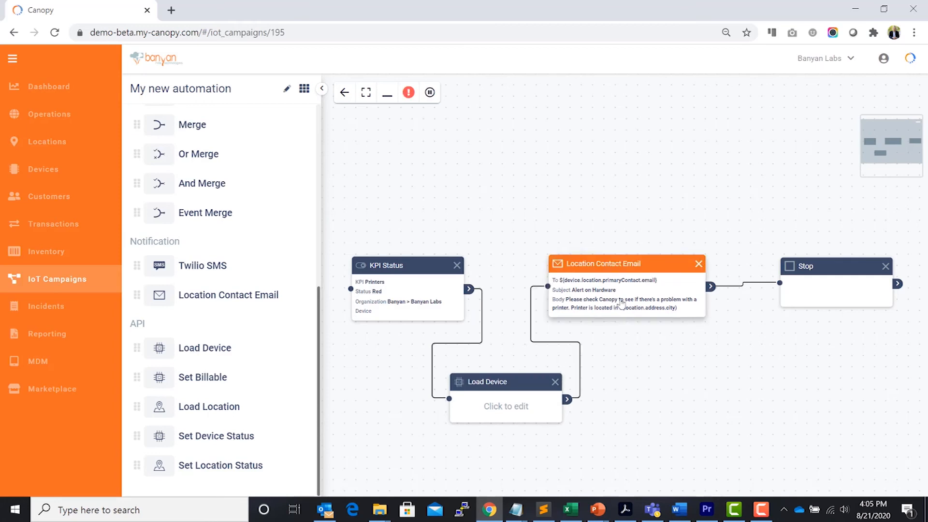
double_click(622, 304)
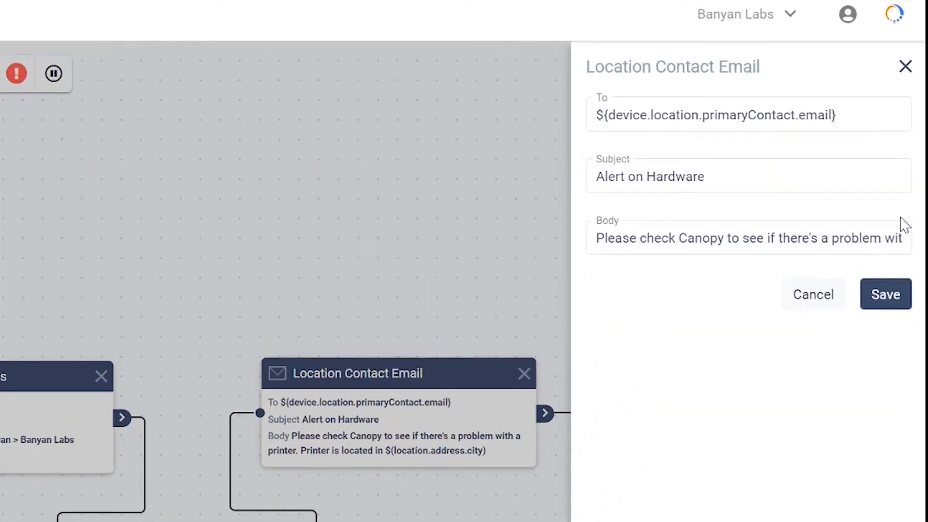
left_click(849, 239)
key("Right")
key("Right")
key("Right")
key("Right")
key("Right")
key("Right")
key("Right")
key("Right")
key("Right")
key("Right")
key("Right")
key("Right")
key("Right")
key("Right")
key("Right")
key("Right")
key("Right")
key("Right")
key("Right")
key("Right")
key("Right")
key("Right")
key("Right")
key("Right")
key("Right")
key("Right")
key("Right")
key("Right")
key("Right")
key("Right")
key("Right")
key("Right")
key("Right")
key("Right")
key("Right")
key("Right")
key("Right")
key("Right")
key("Right")
key("Right")
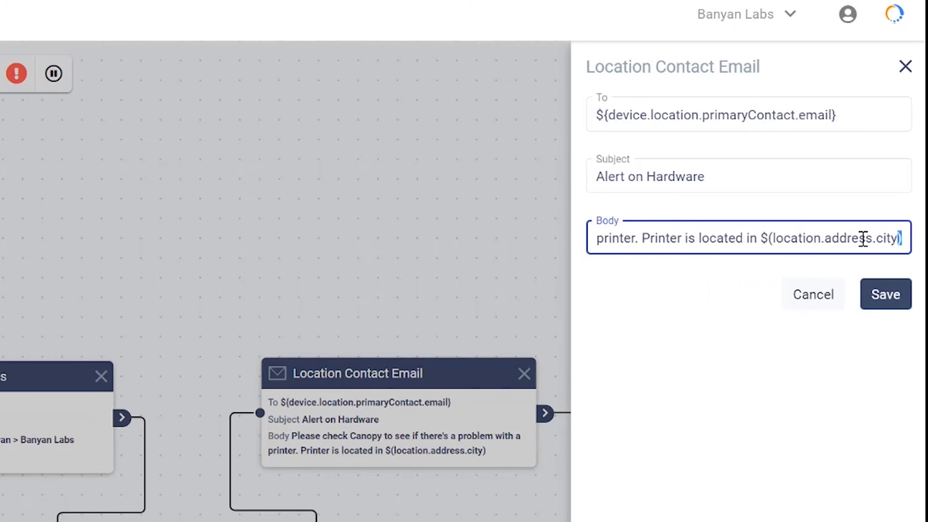
key("shift+Left")
key("shift+Left")
key("shift+Left")
key("shift+Left")
key("shift+Left")
key("shift+Left")
key("shift+Left")
key("shift+Left")
key("shift+Left")
key("shift+Left")
key("shift+Left")
key("shift+Left")
key("shift+Left")
key("shift+Left")
key("shift+Left")
key("shift+Left")
key("shift+Left")
key("shift+Left")
key("shift+Left")
key("shift+Left")
key("shift+Left")
type("IP")
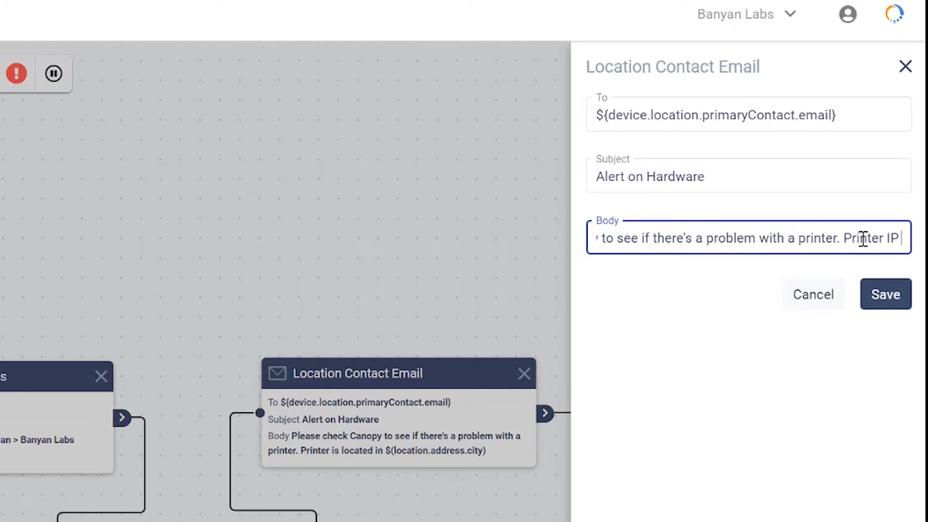
type(" address is ")
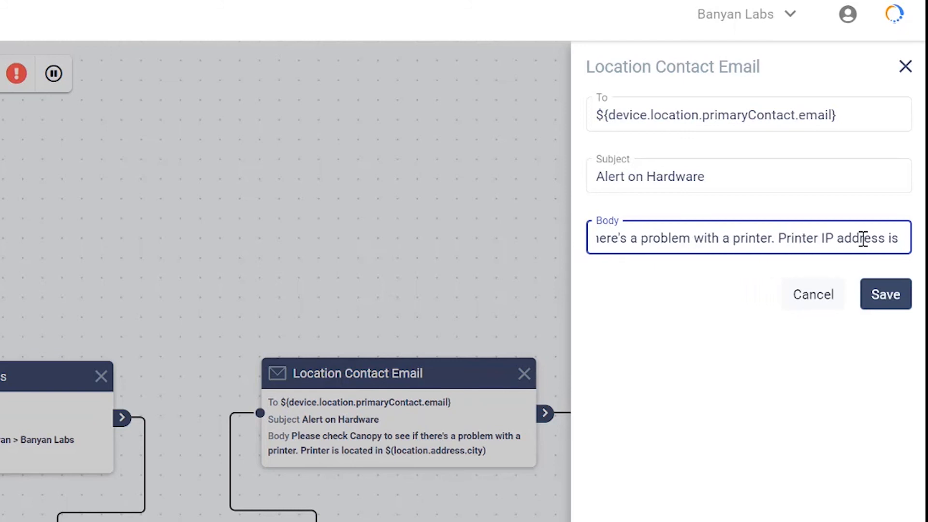
type("$(")
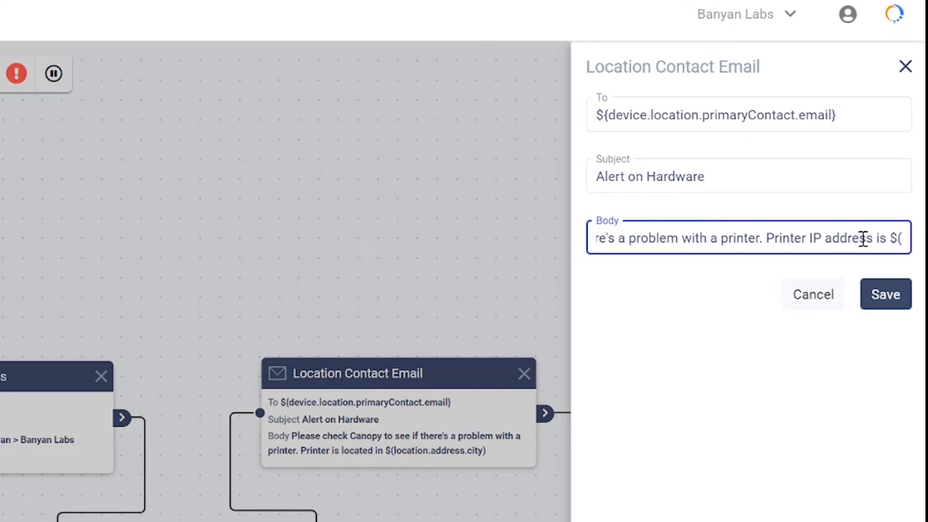
type("devic")
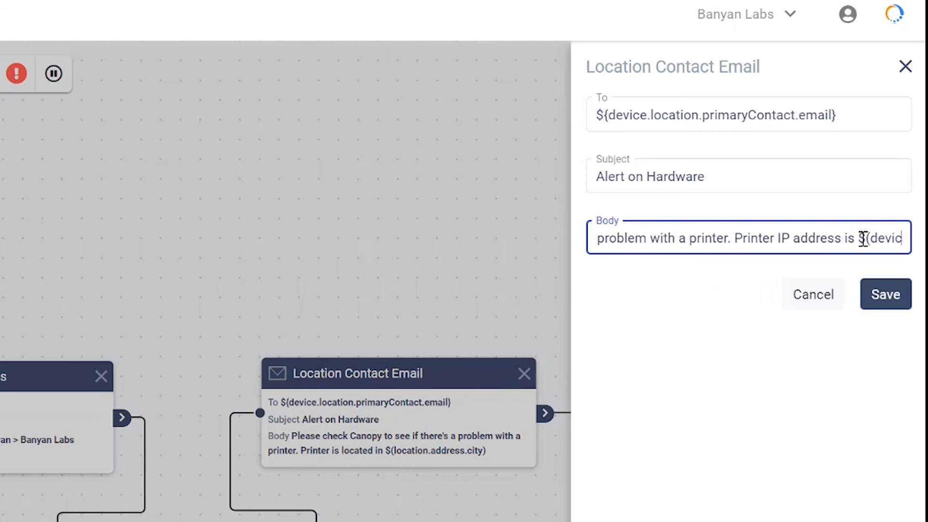
type("e.")
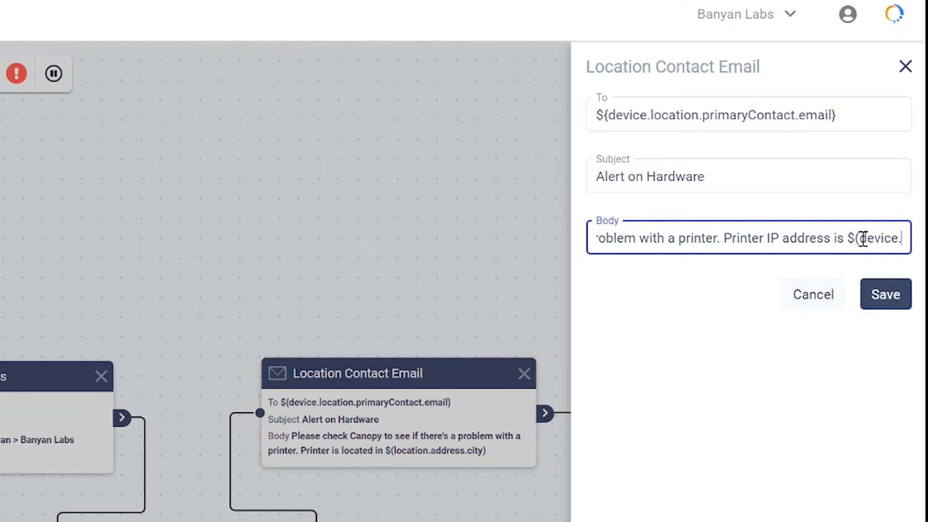
type("stringA")
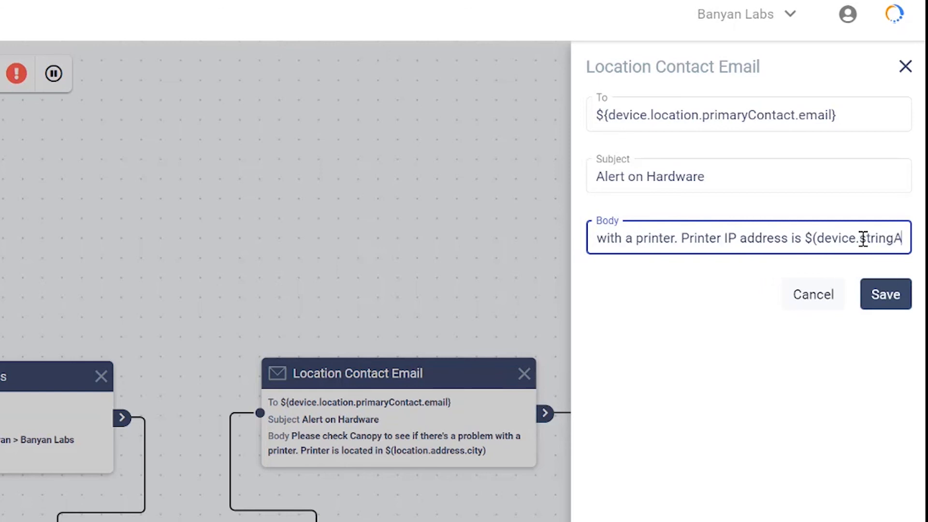
type("ttributes")
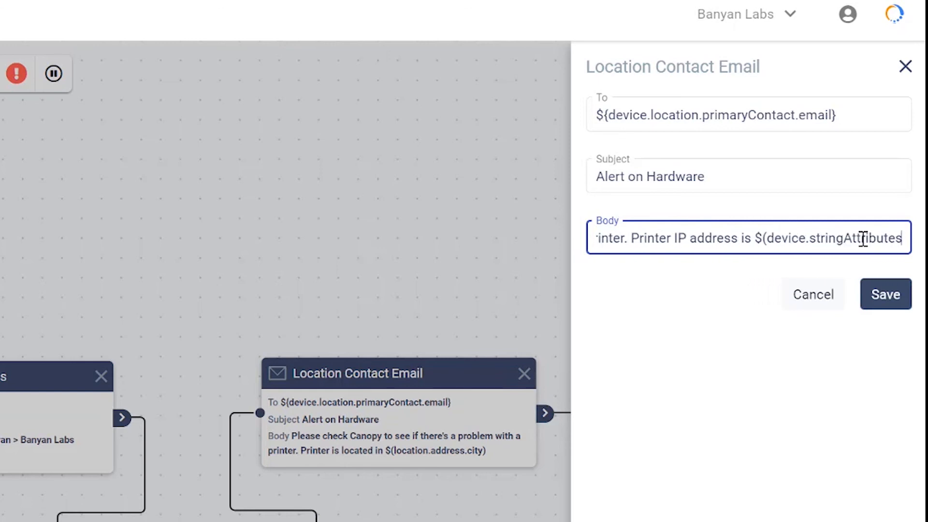
type("?.")
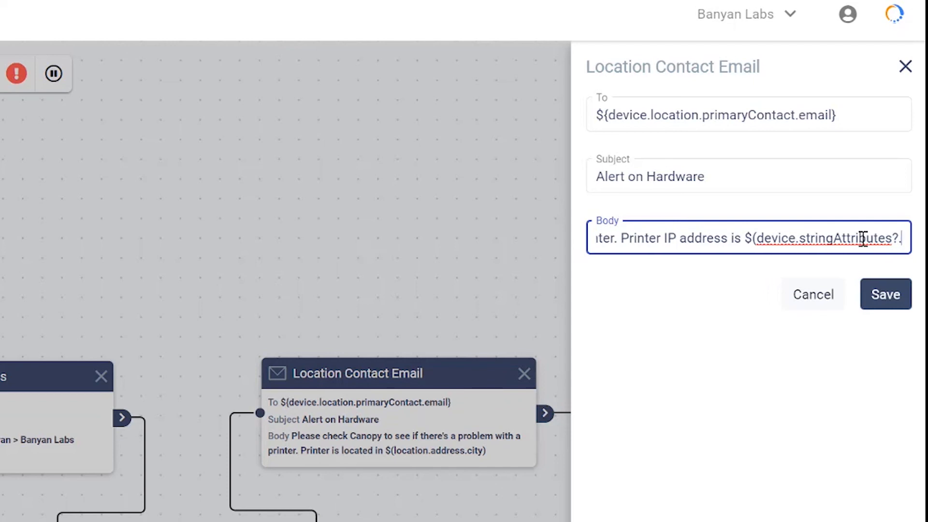
type("stringAtt")
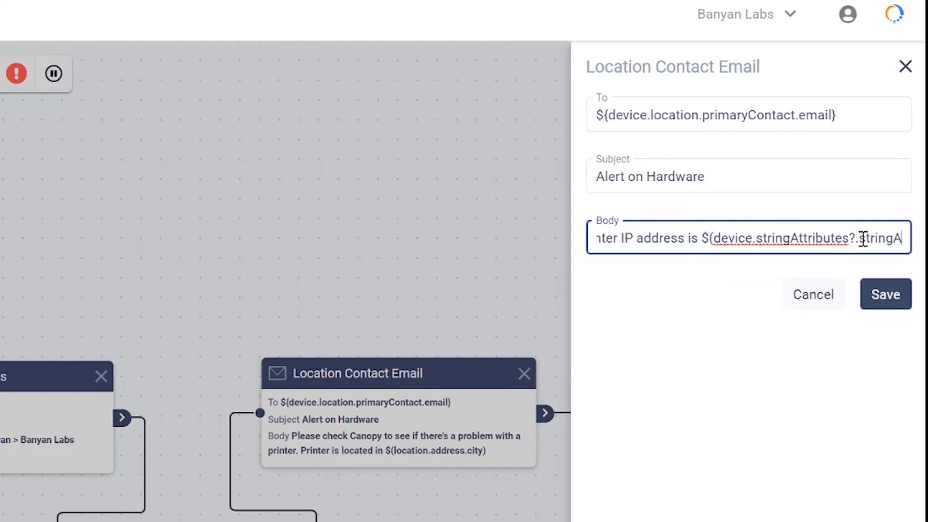
type("ribute1")
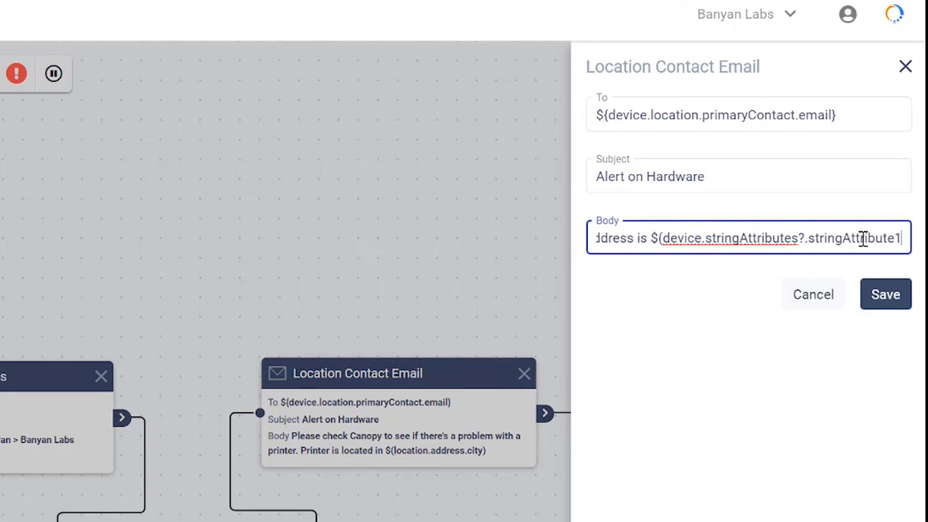
type(")")
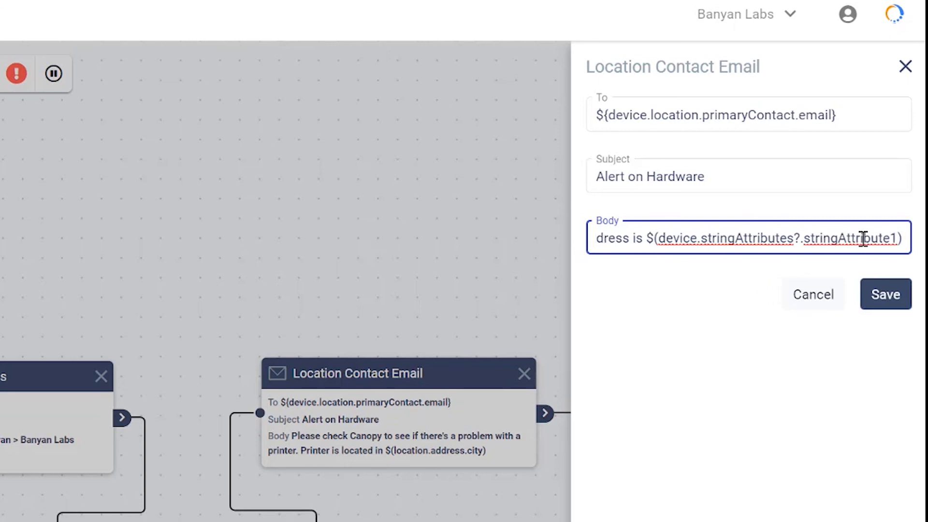
left_click(885, 295)
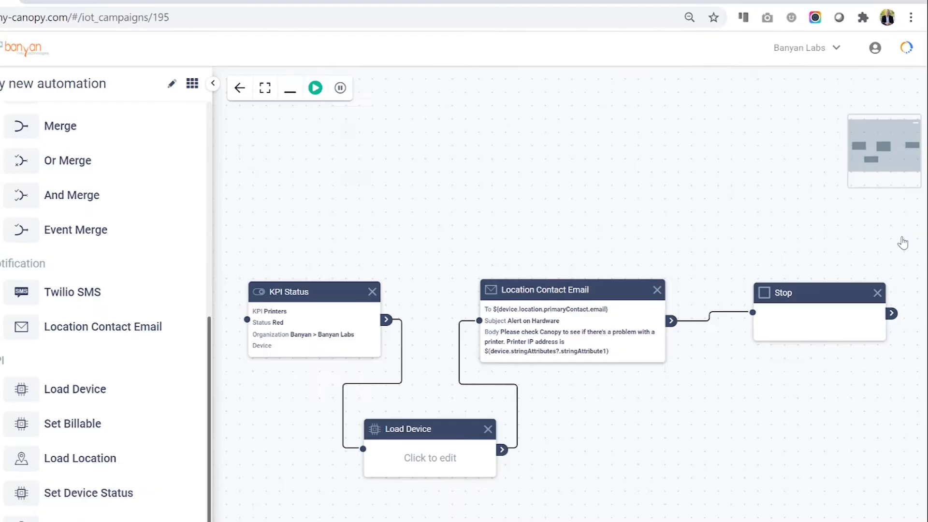